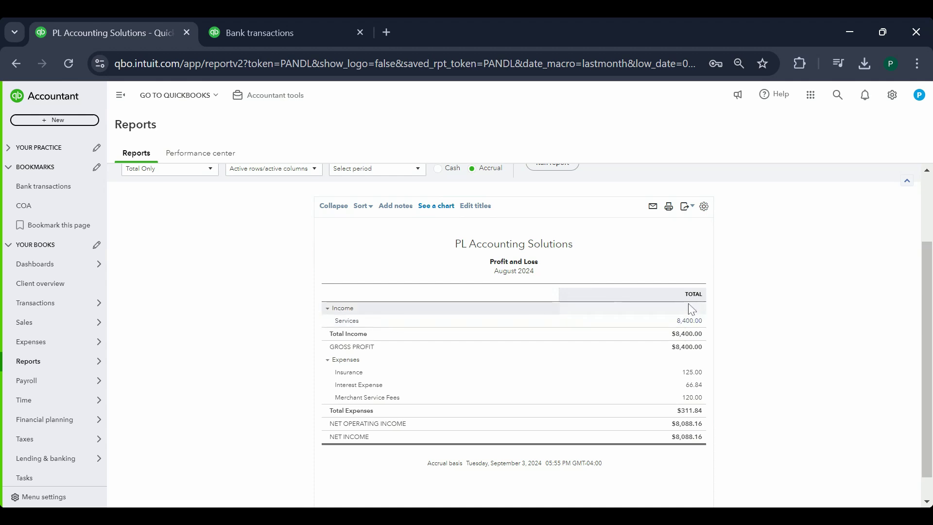
# Step: Drill into the $8,400.00 Services total on the August 2024 Profit and Loss report
pyautogui.click(693, 321)
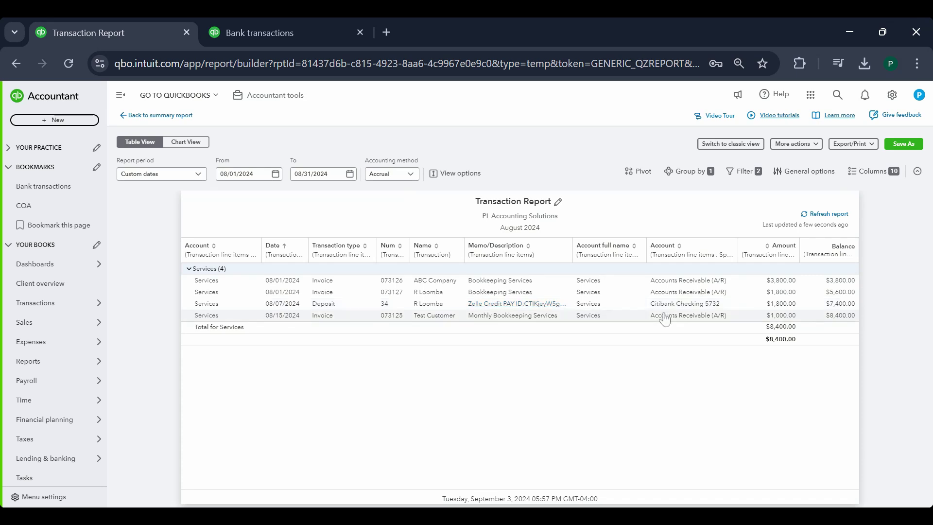
# Step: Receive an $1,800.00 ACH payment dated 08/07/2024 against invoice #073127 and save it
pyautogui.click(778, 296)
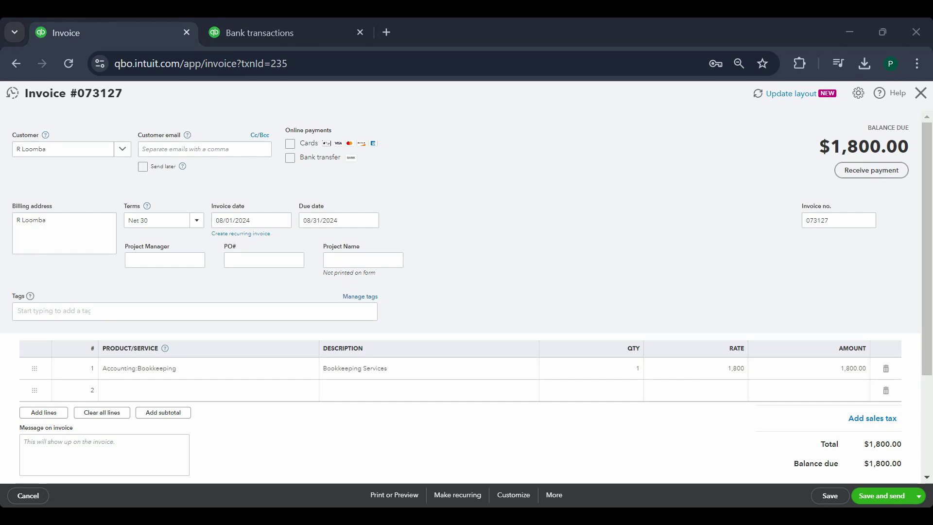
pyautogui.click(867, 167)
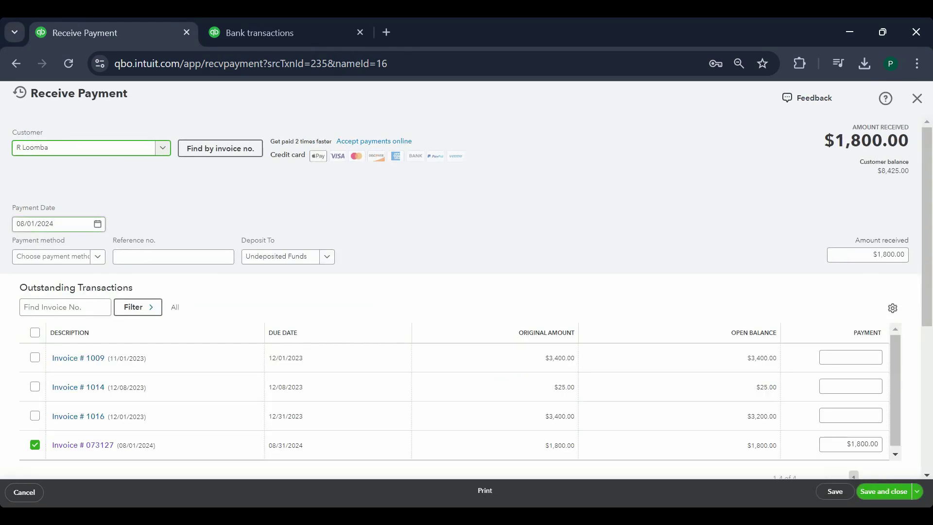
pyautogui.click(53, 224)
pyautogui.write('0807')
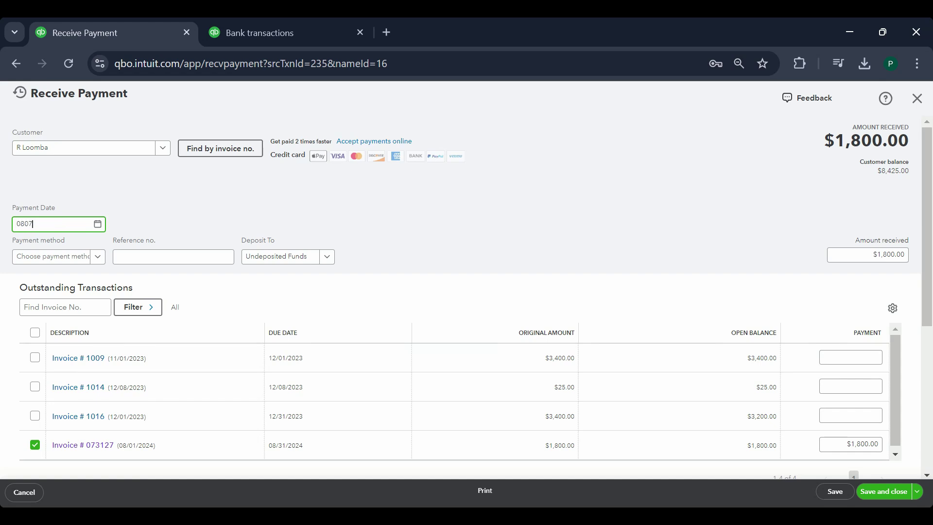
pyautogui.press('Tab')
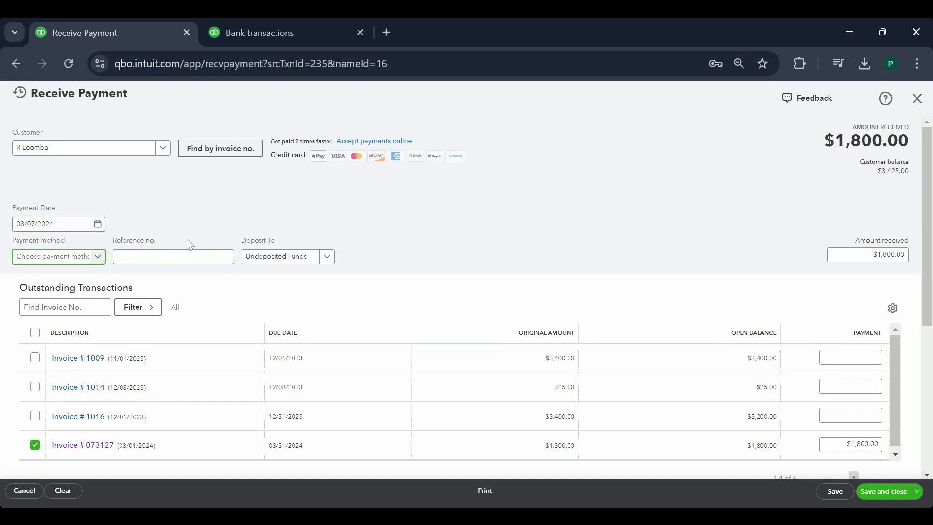
pyautogui.write('ach')
pyautogui.press('Down')
pyautogui.press('Return')
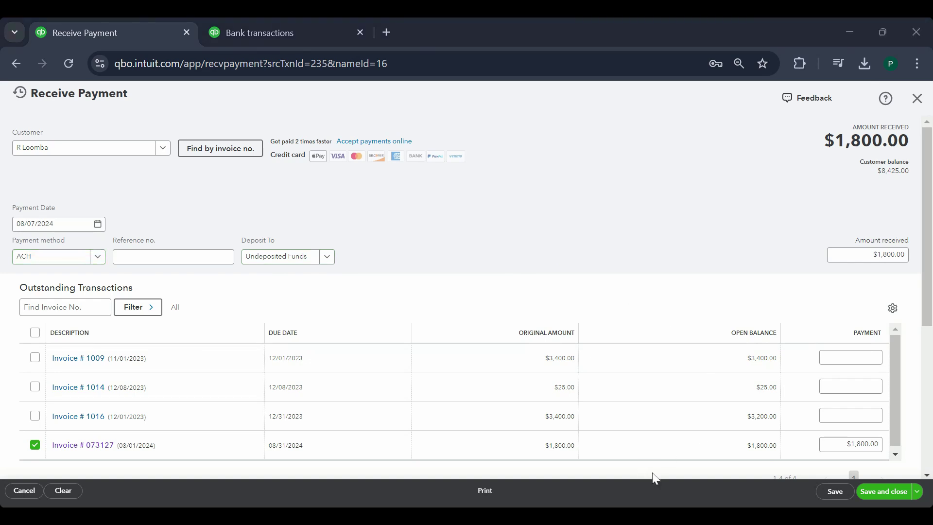
pyautogui.click(887, 496)
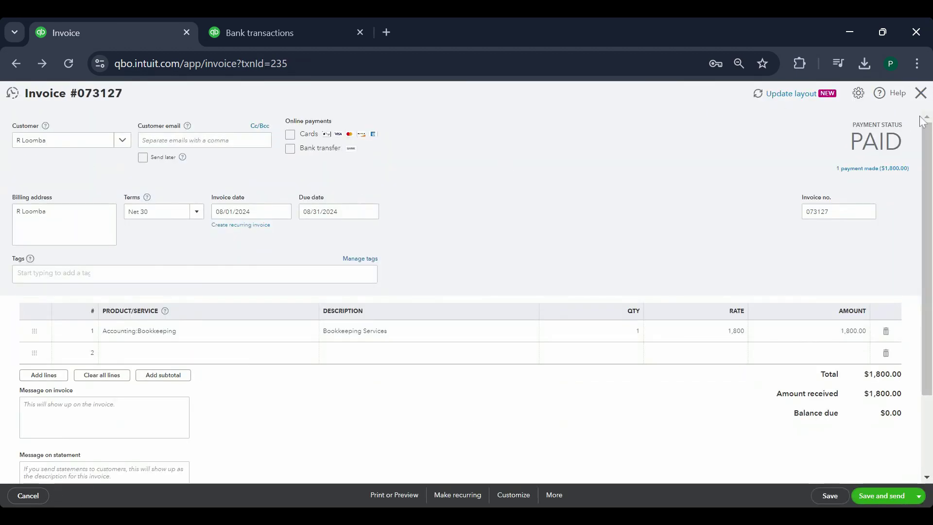
# Step: Edit Bank Deposit #34 to include the $1,800.00 payment, dropping its Services income line
pyautogui.click(921, 95)
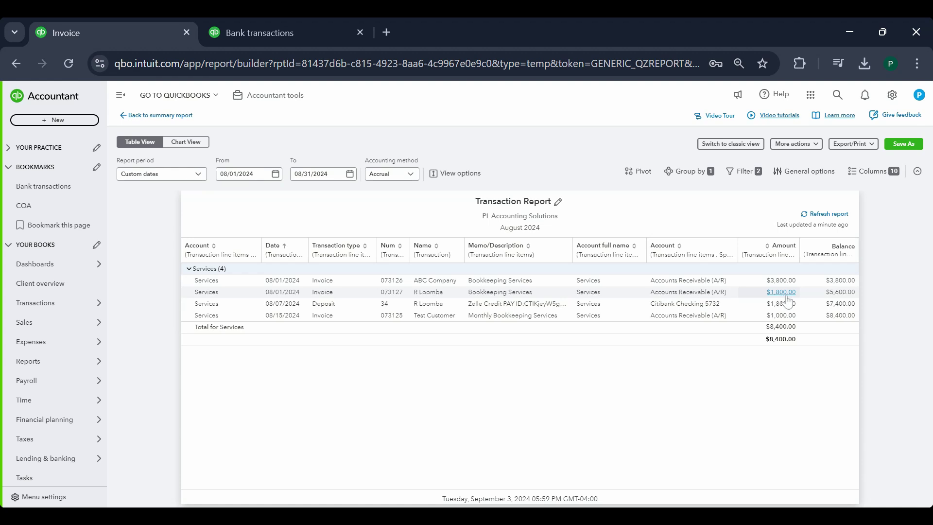
pyautogui.click(786, 304)
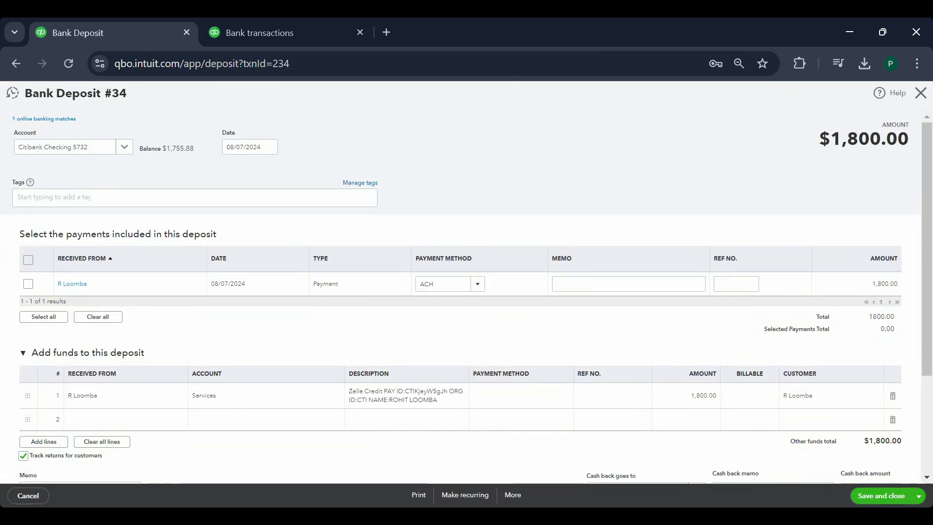
pyautogui.scroll(-1, 296, 307)
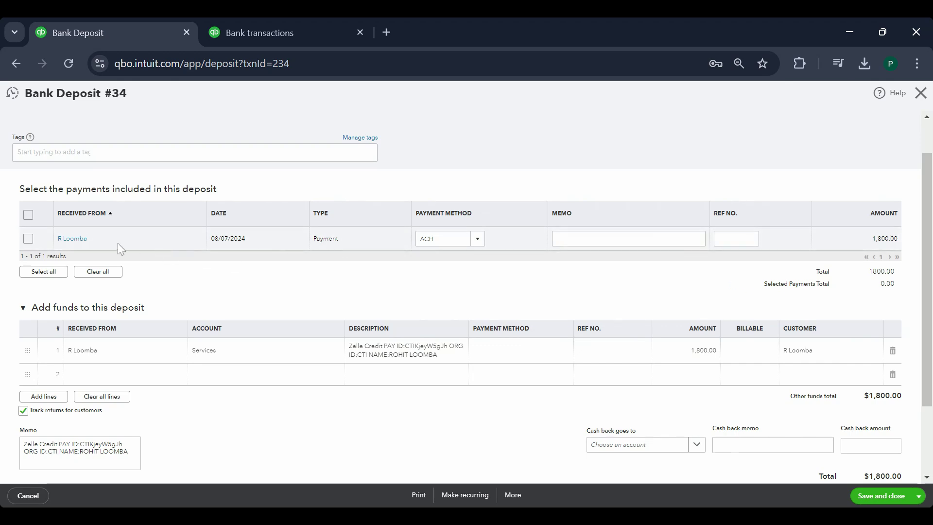
pyautogui.click(28, 238)
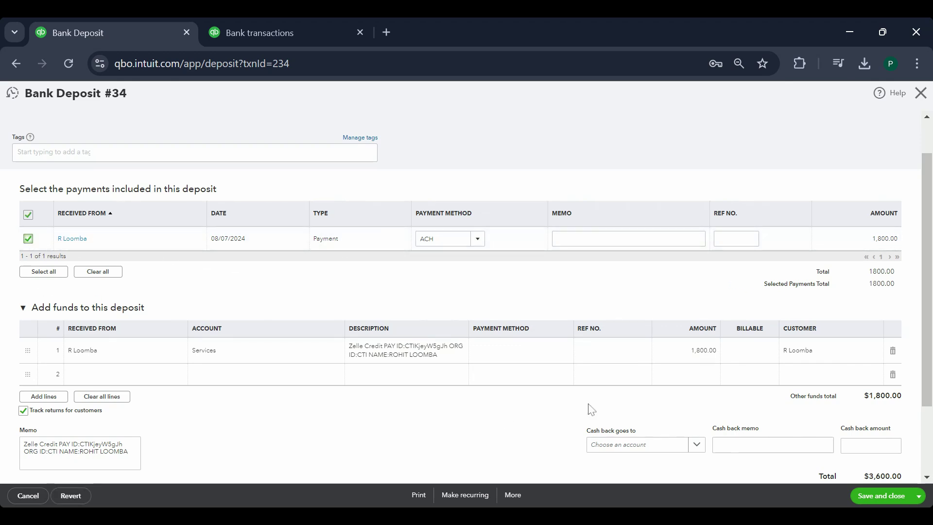
pyautogui.click(893, 351)
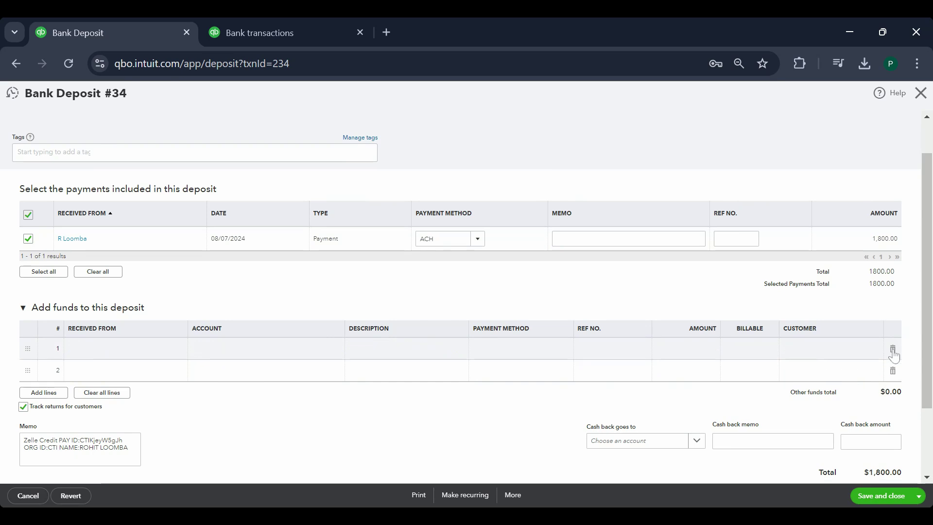
pyautogui.scroll(1, 602, 320)
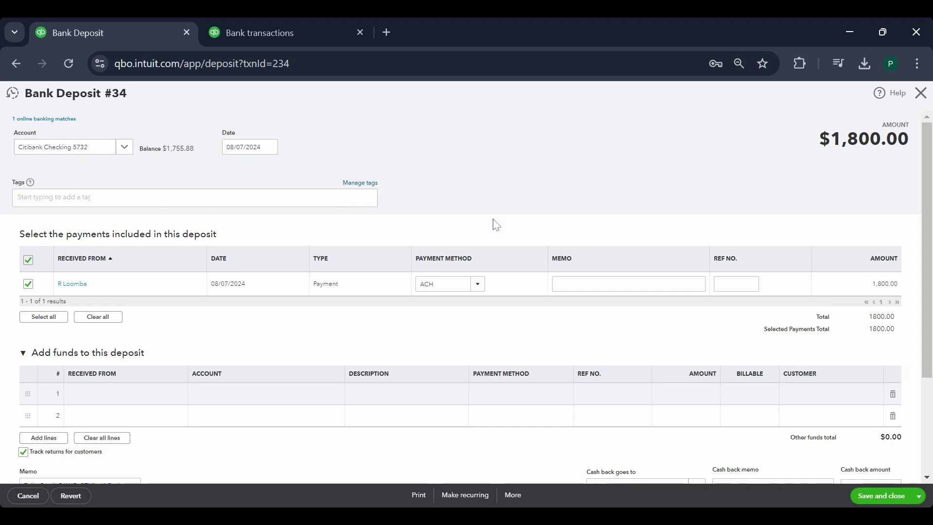
pyautogui.scroll(-3, 496, 224)
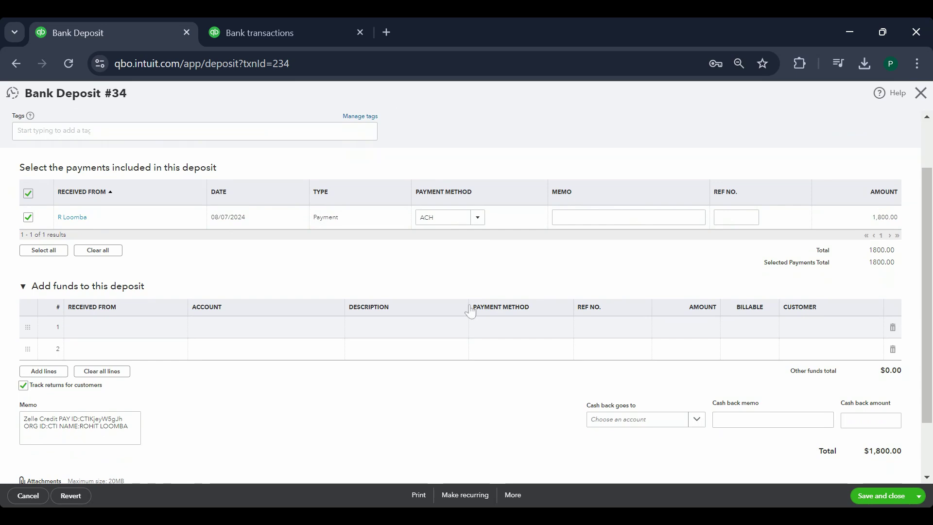
pyautogui.scroll(2, 365, 307)
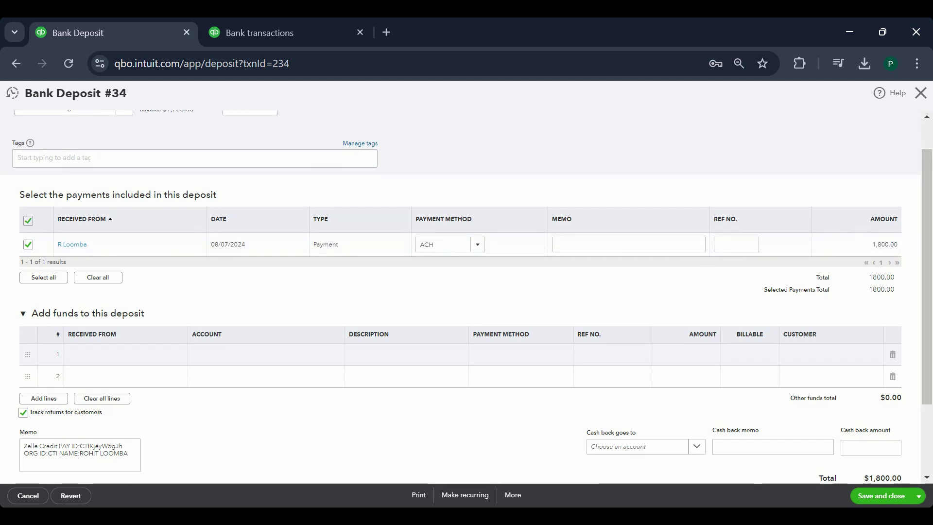
pyautogui.click(887, 500)
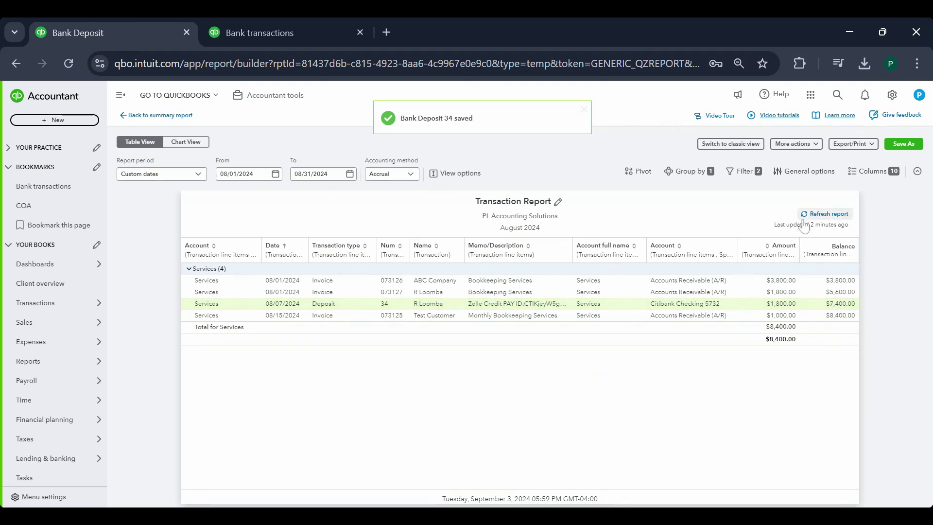
# Step: Refresh the Transaction Report to show three Services invoices totalling $6,600.00
pyautogui.click(843, 220)
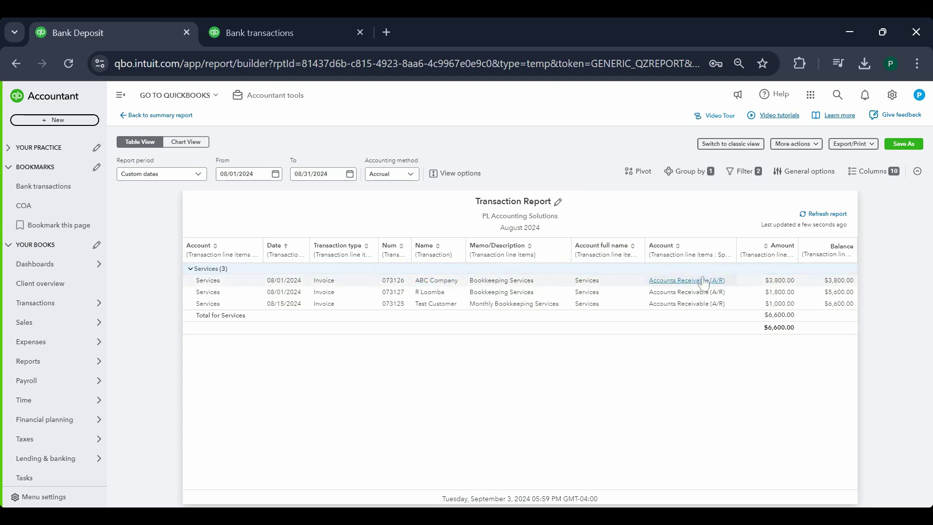
# Step: Try deleting the 08/01/2024 $3,800.00 payment on invoice #073126; it's refused as already deposited
pyautogui.click(507, 281)
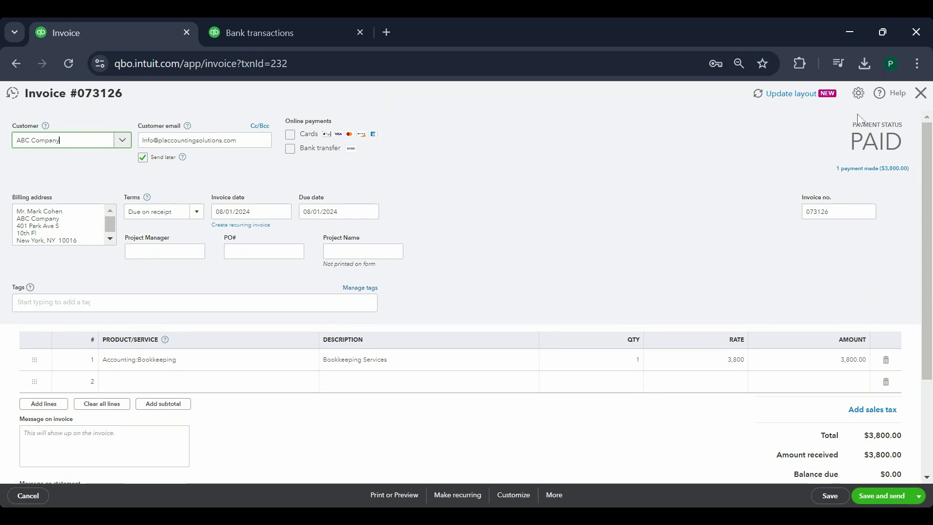
pyautogui.click(855, 171)
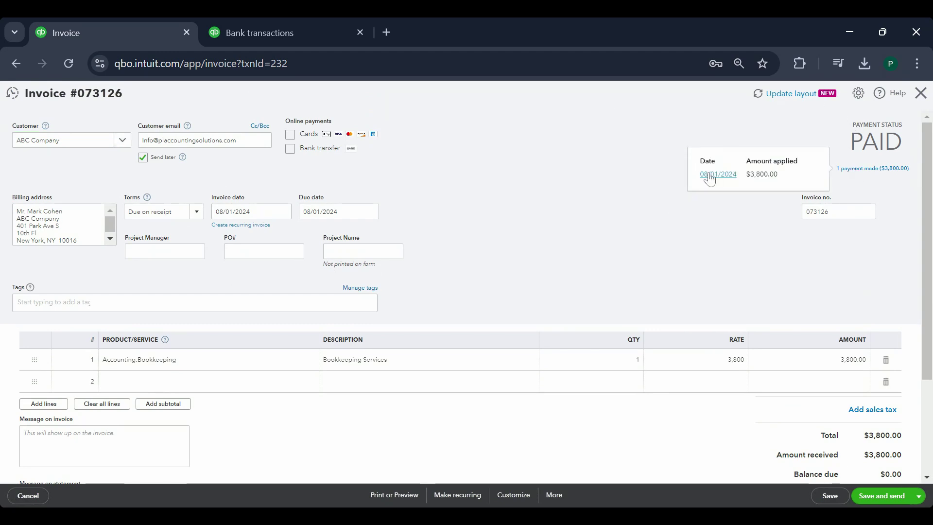
pyautogui.click(712, 176)
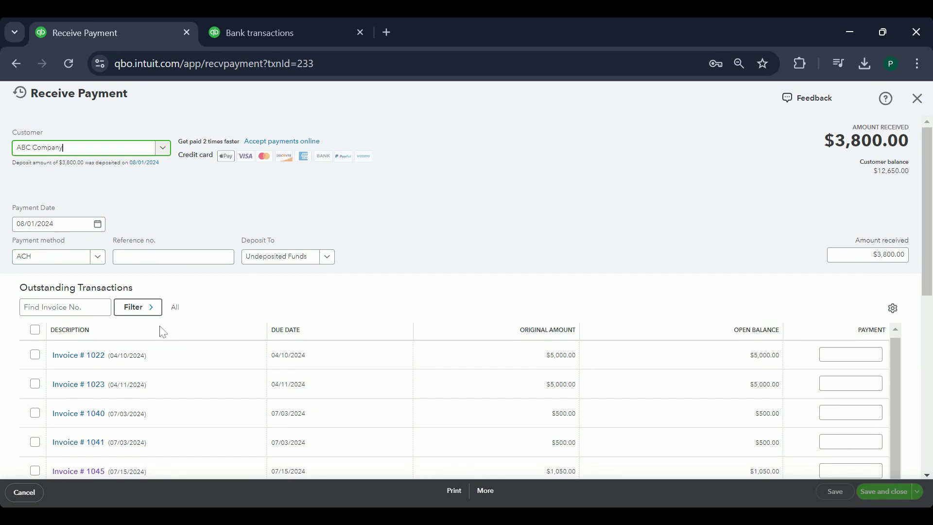
pyautogui.scroll(-4, 163, 330)
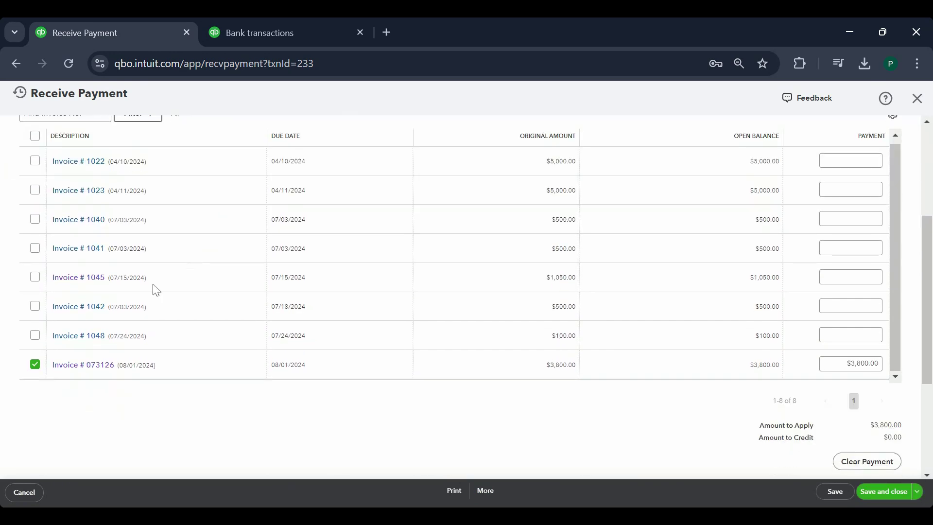
pyautogui.scroll(4, 646, 206)
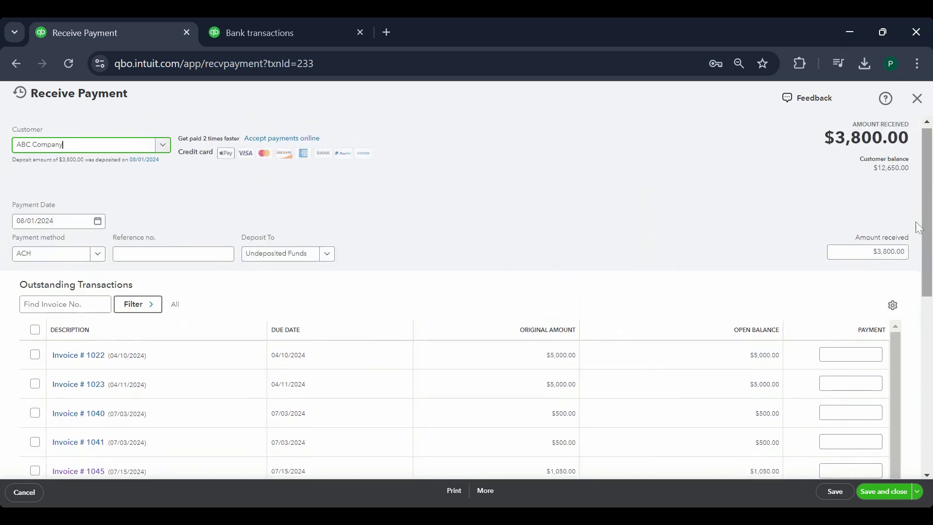
pyautogui.click(490, 492)
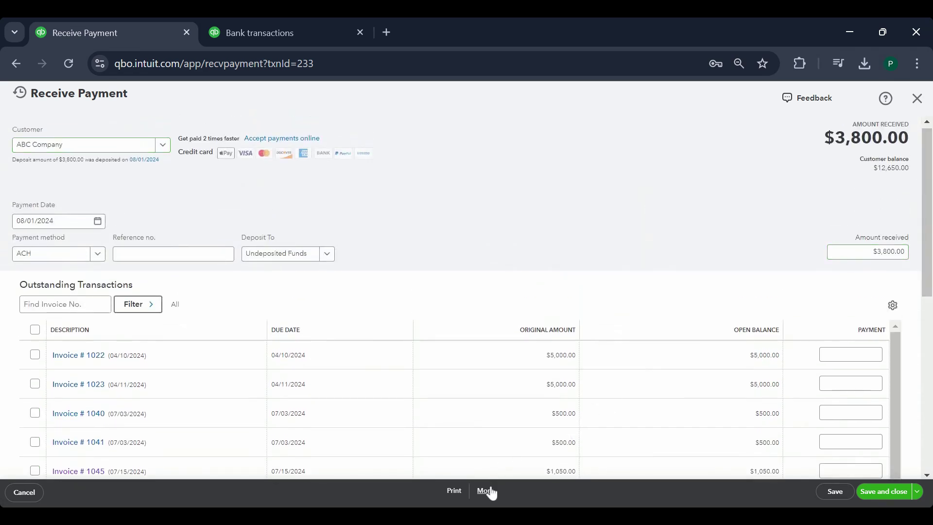
pyautogui.click(481, 428)
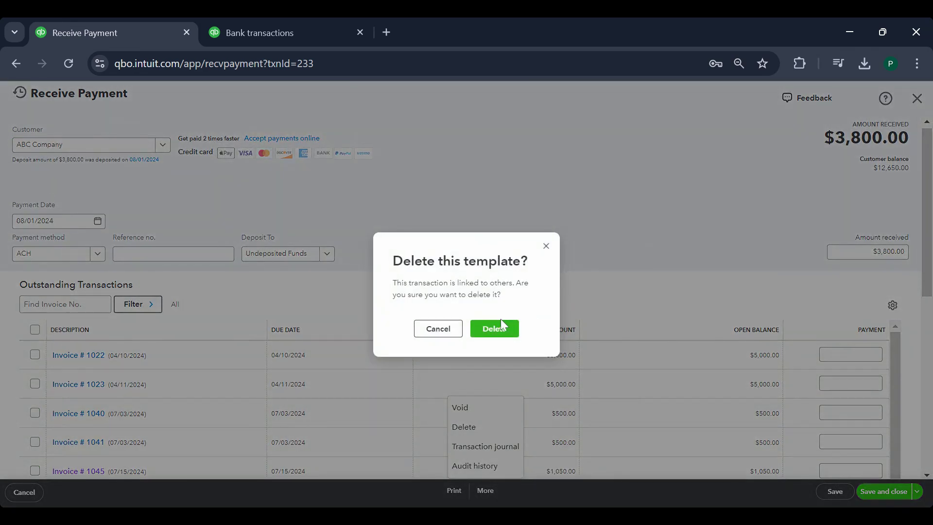
pyautogui.click(501, 320)
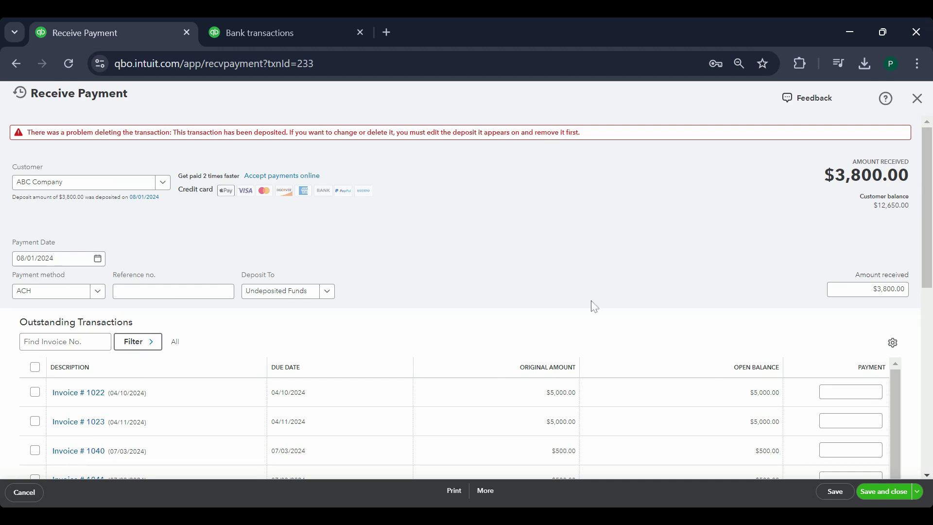
# Step: Search transactions for 3800.0 and open the 8/1/24 $3,800.00 ABC Company deposit
pyautogui.click(914, 103)
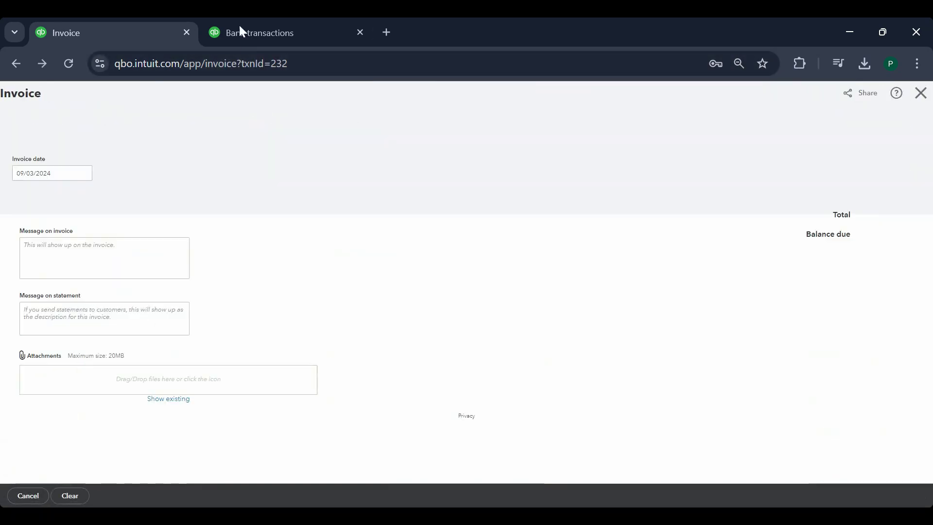
pyautogui.click(276, 31)
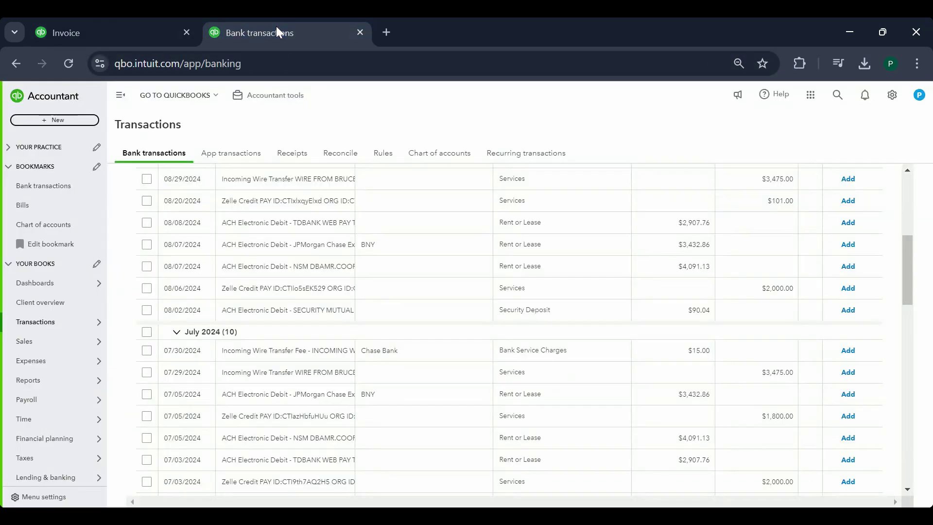
pyautogui.click(837, 95)
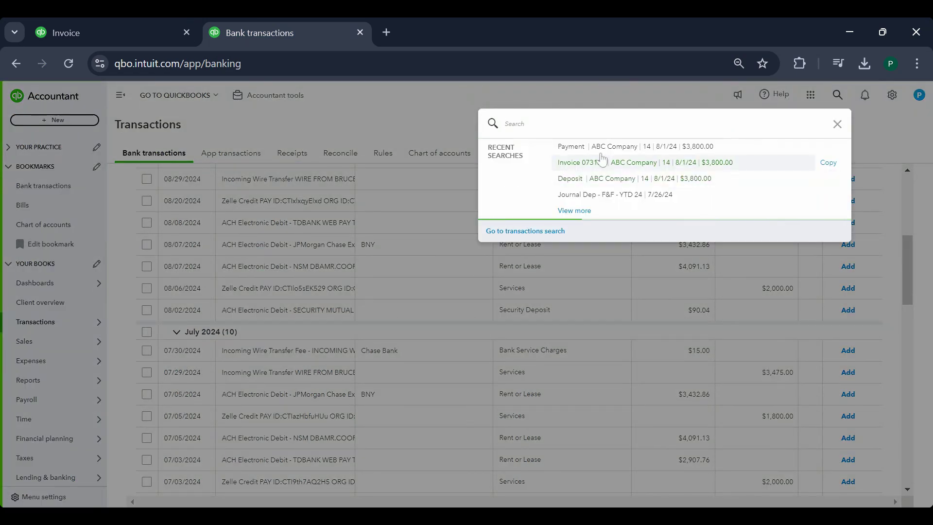
pyautogui.write('3800')
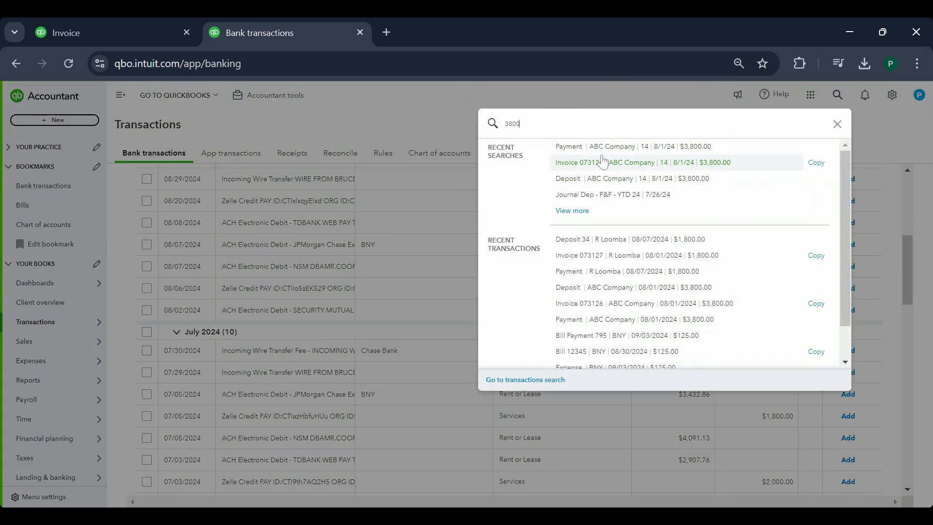
pyautogui.write('.0')
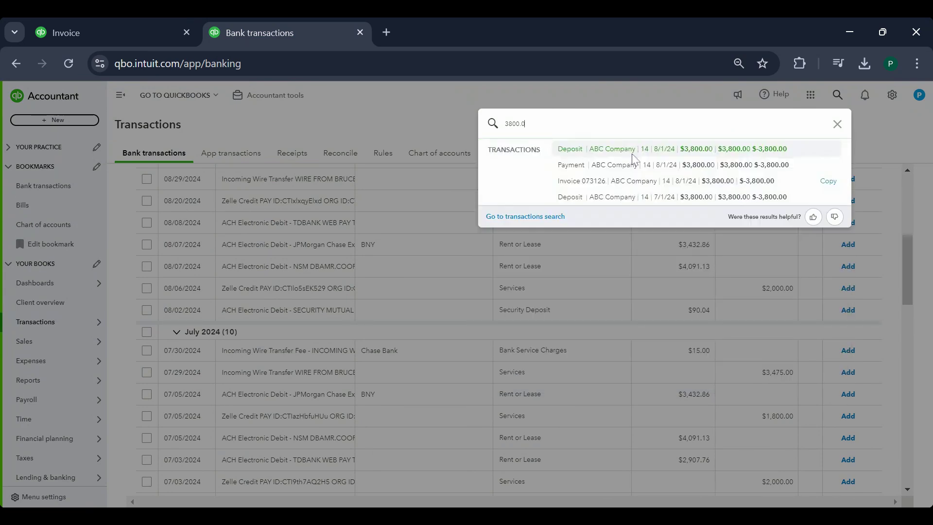
pyautogui.click(669, 155)
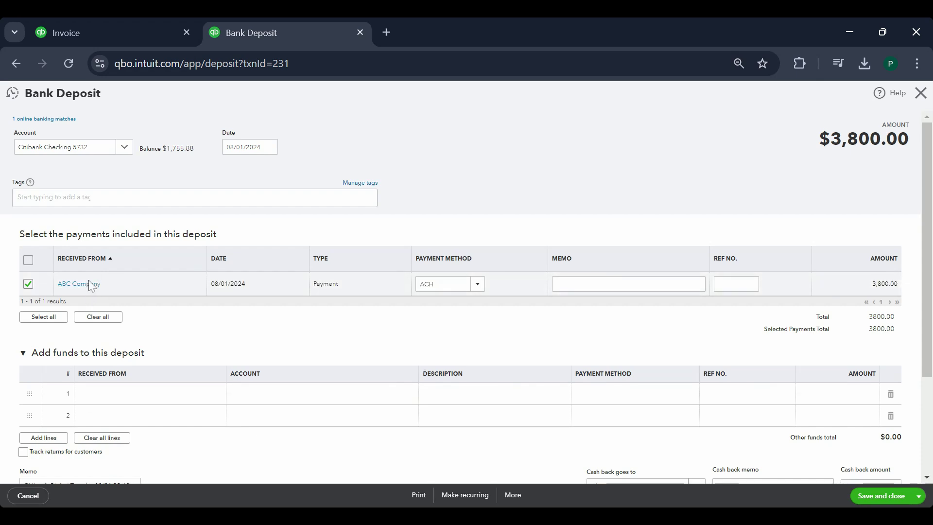
# Step: Create vendor NYSDOT and enter it as Received From on the first added-funds line
pyautogui.click(167, 395)
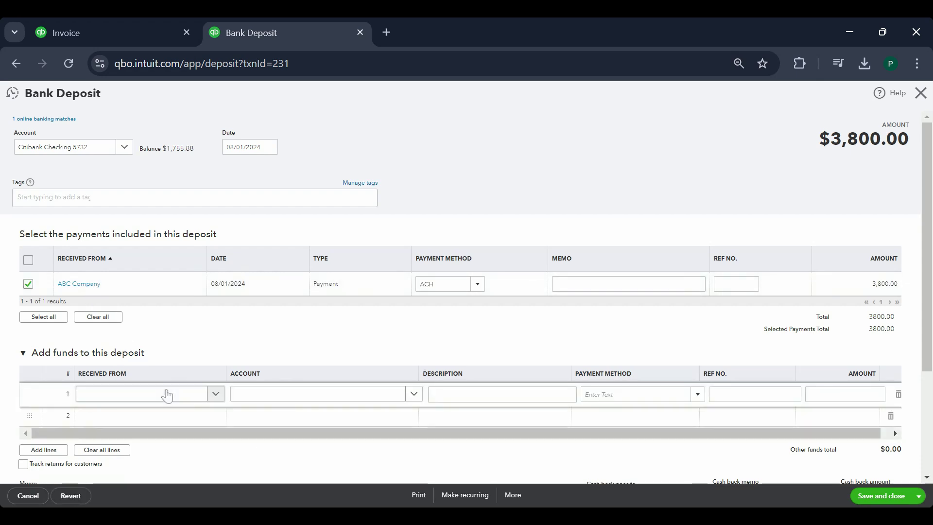
pyautogui.click(165, 395)
pyautogui.write('N')
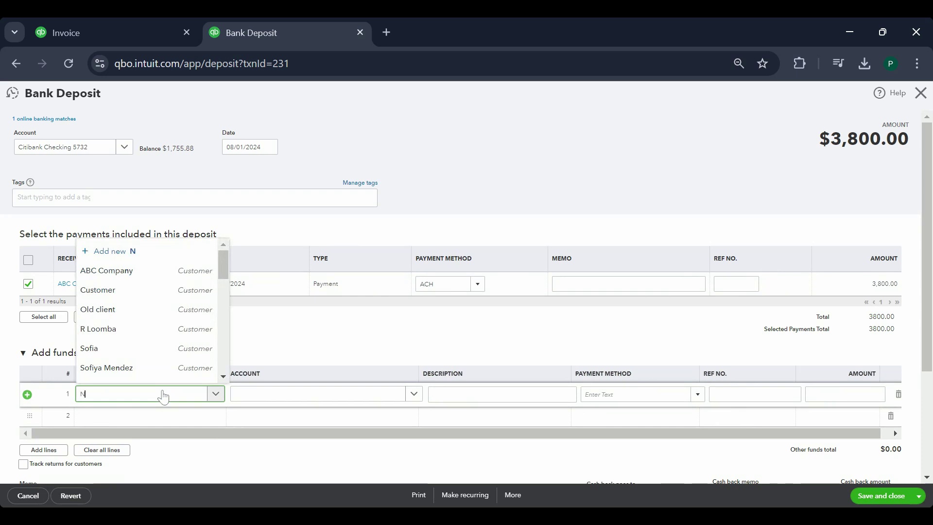
pyautogui.write('YS Tax')
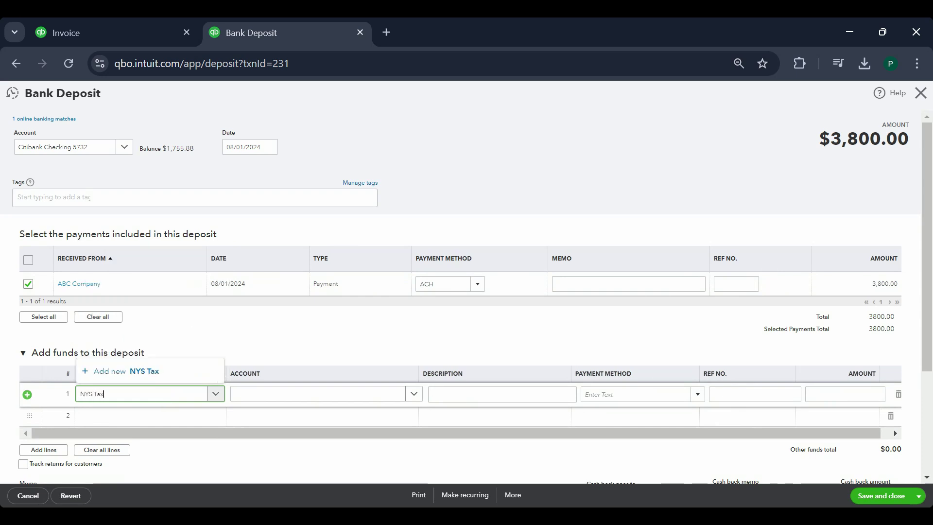
pyautogui.press('BackSpace')
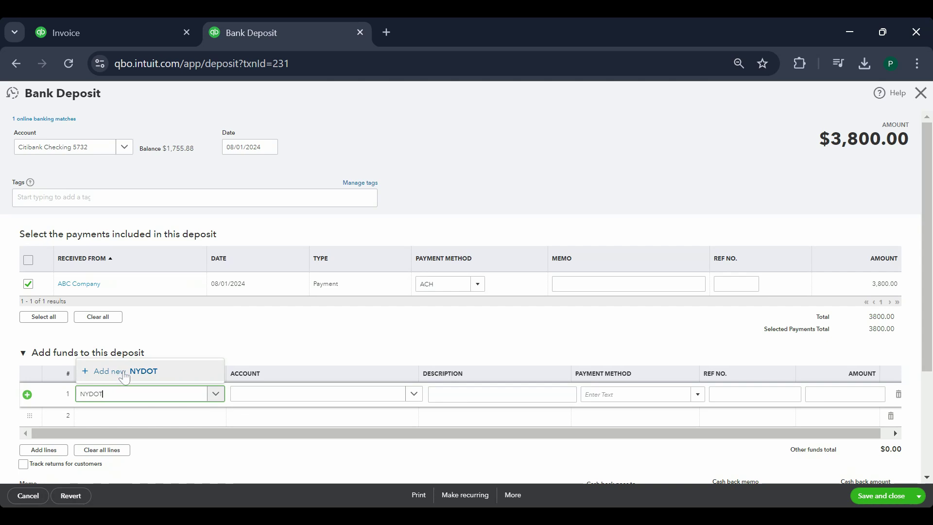
pyautogui.click(122, 371)
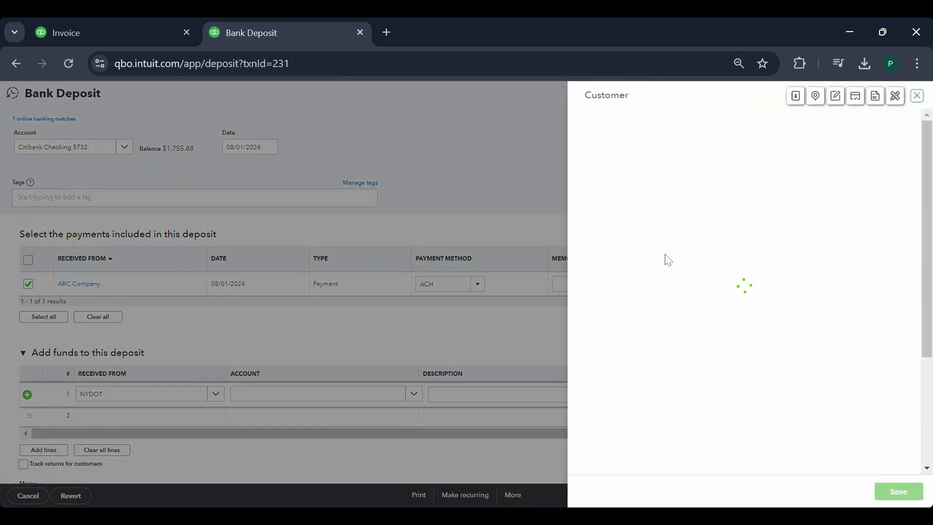
pyautogui.click(706, 145)
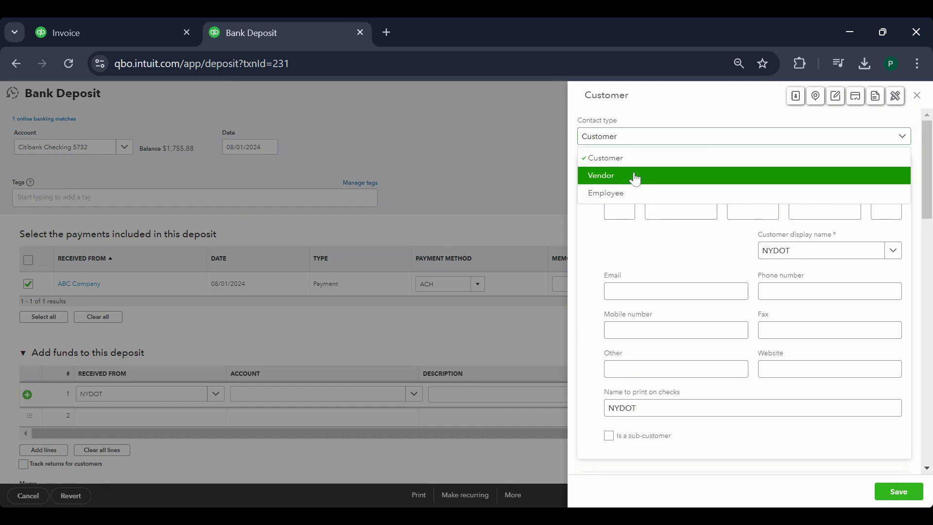
pyautogui.click(616, 176)
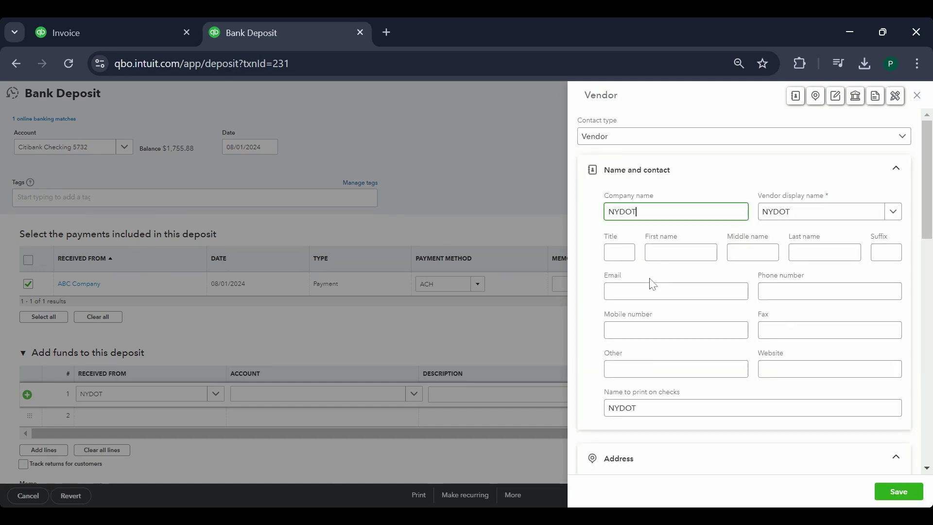
pyautogui.write('S')
pyautogui.click(795, 211)
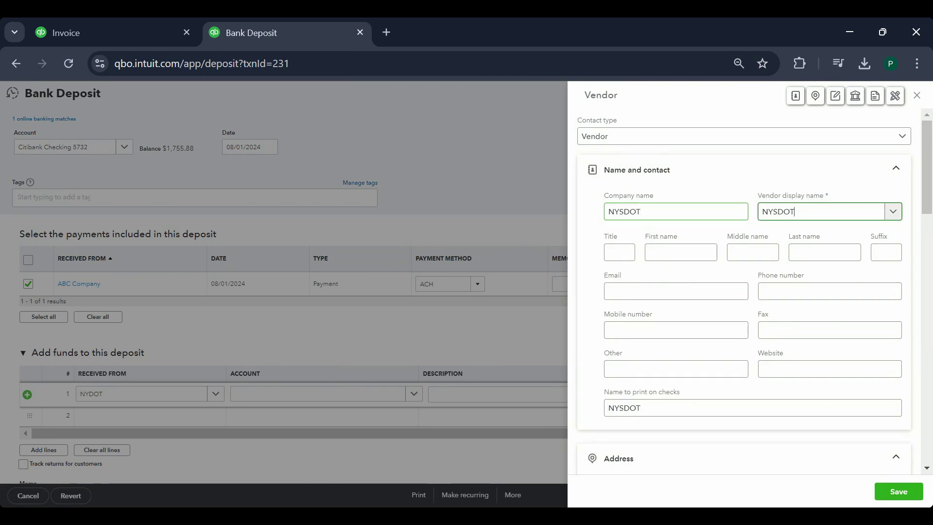
pyautogui.click(899, 492)
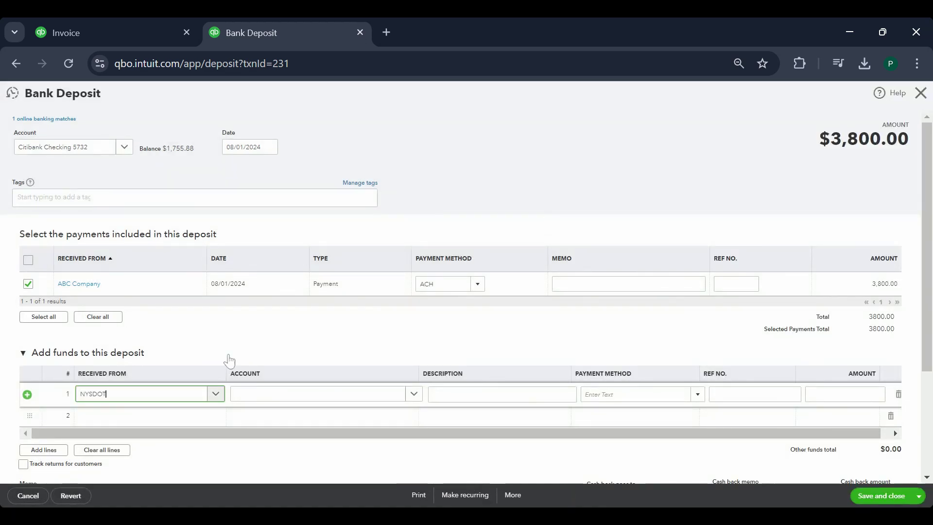
# Step: Book the NYSDOT line to Payroll Taxes for 3,800.00, described 'Tax Refund for Payroll taxes'
pyautogui.click(285, 399)
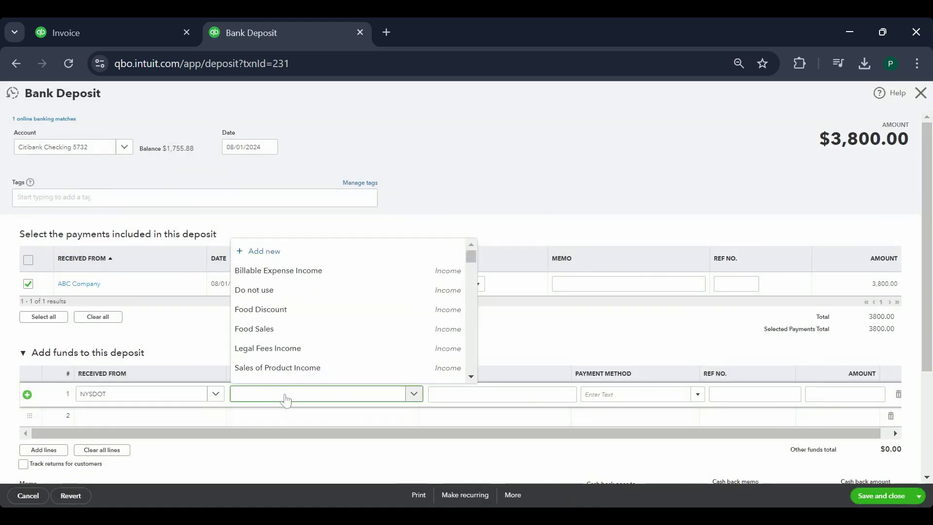
pyautogui.write('Taxes')
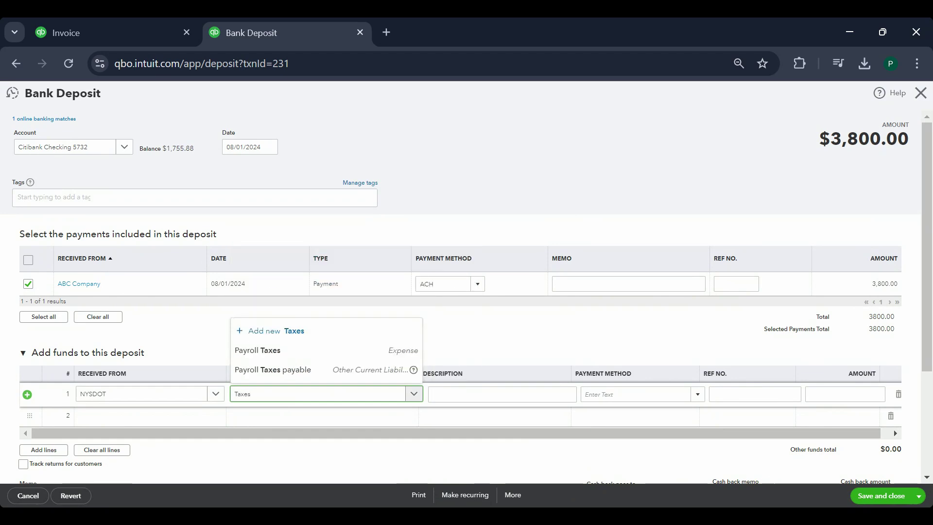
pyautogui.click(337, 356)
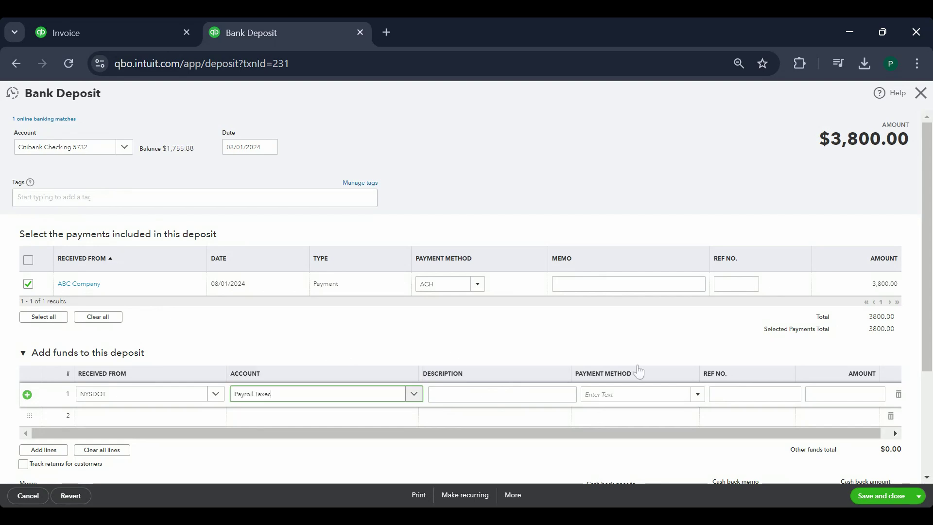
pyautogui.click(846, 394)
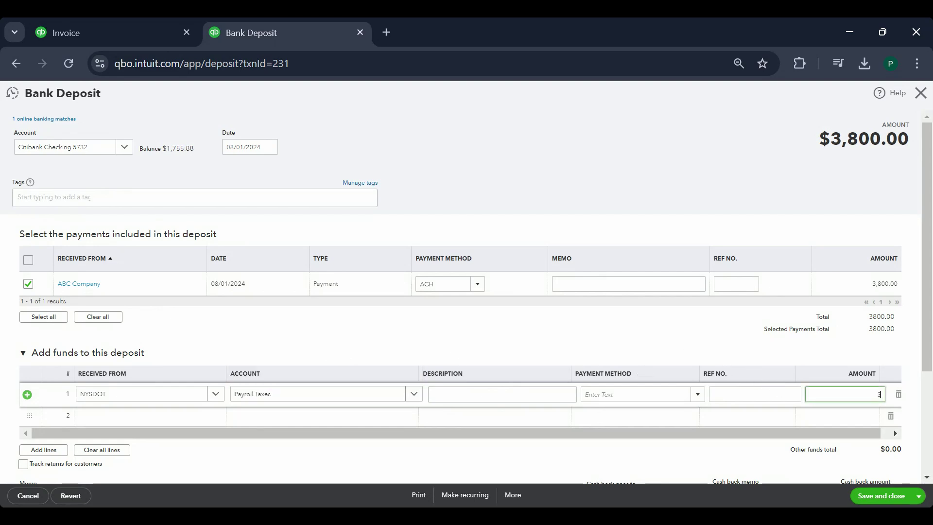
pyautogui.write('3,800')
pyautogui.press('Tab')
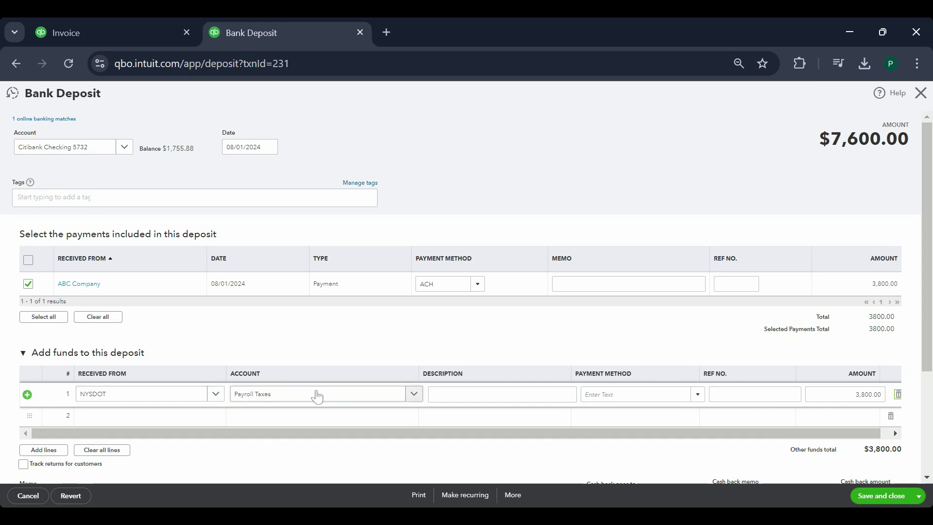
pyautogui.press('Tab')
pyautogui.click(502, 394)
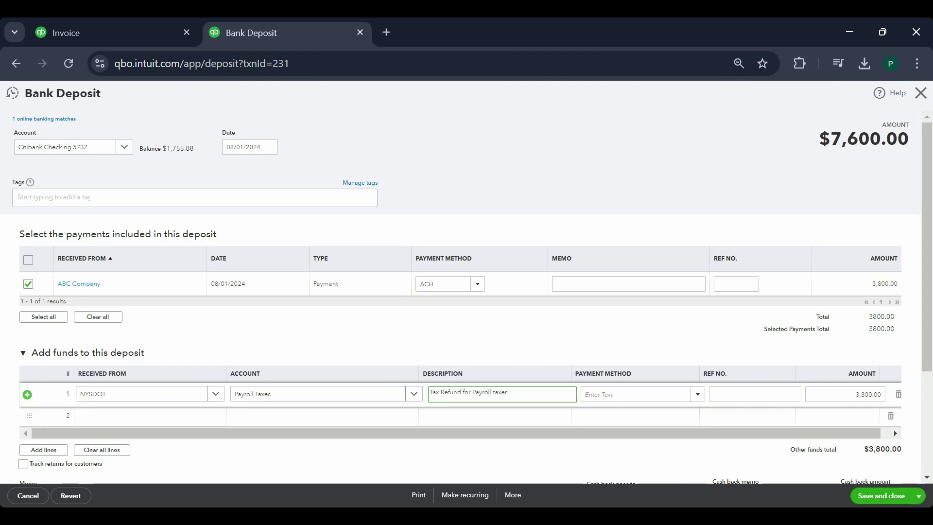
# Step: Uncheck ABC Company's payment so it is no longer part of the deposit
pyautogui.click(29, 284)
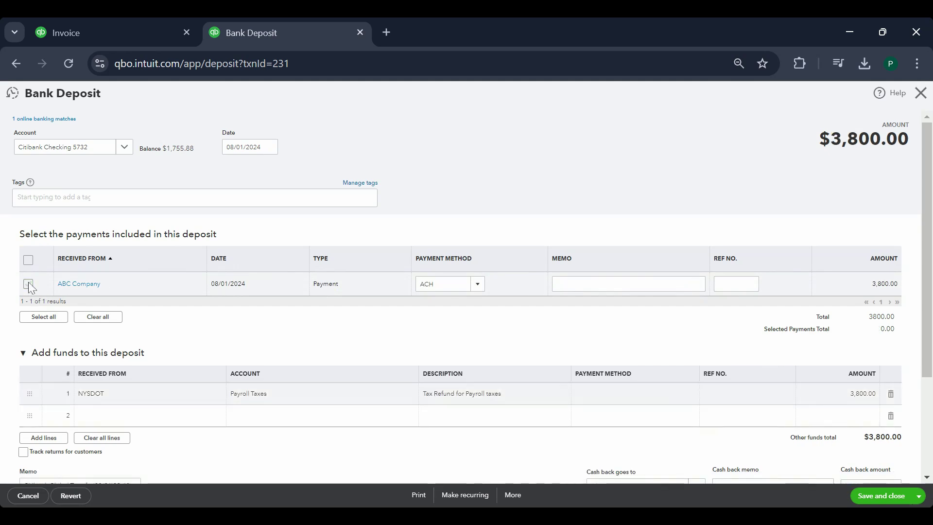
pyautogui.click(28, 284)
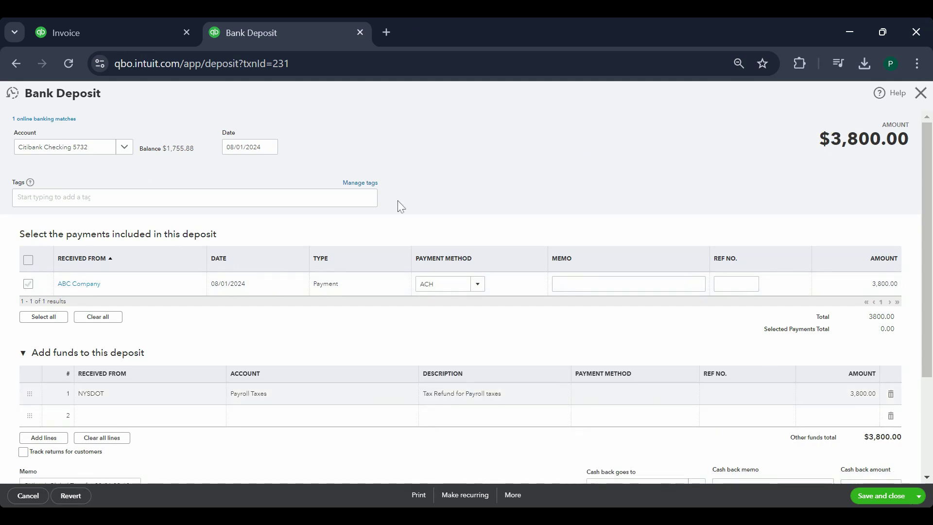
pyautogui.scroll(-1, 603, 306)
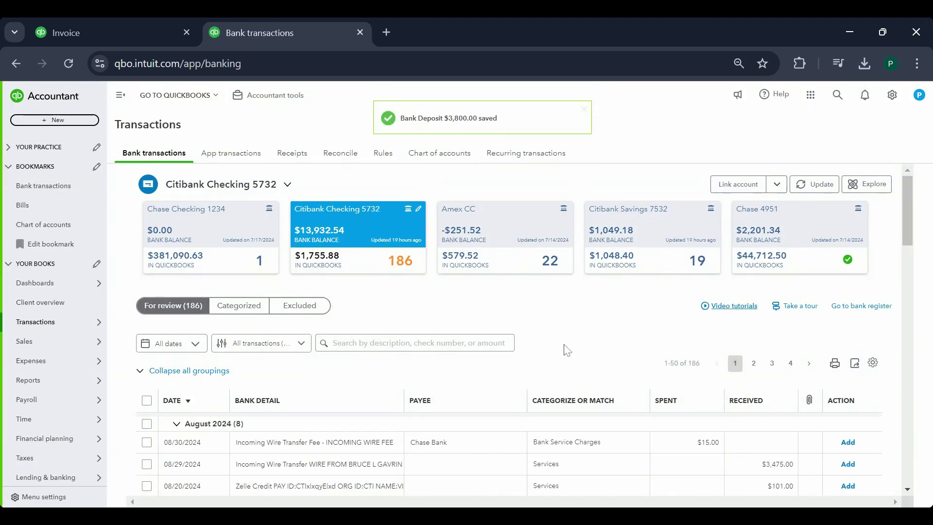
# Step: Delete ABC Company's 08/01/2024 $3,800.00 payment from invoice #073126
pyautogui.click(141, 32)
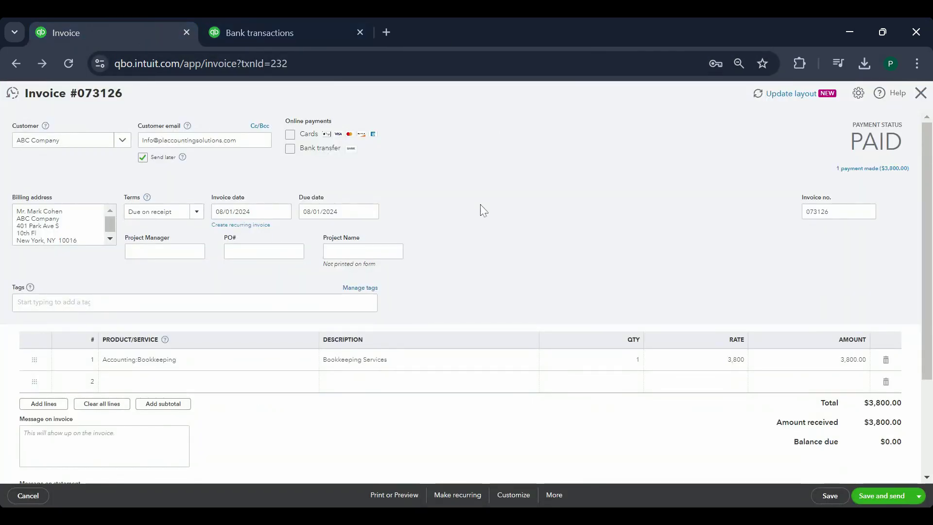
pyautogui.click(873, 169)
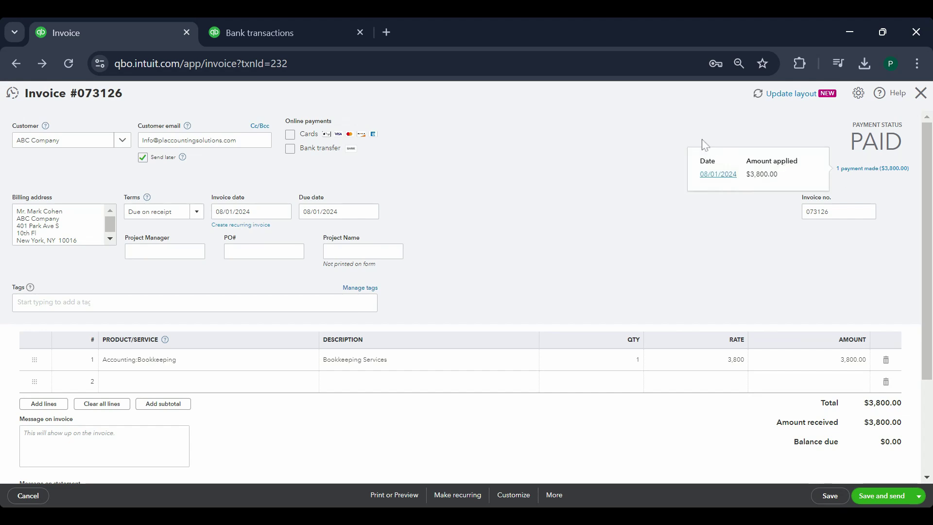
pyautogui.click(726, 174)
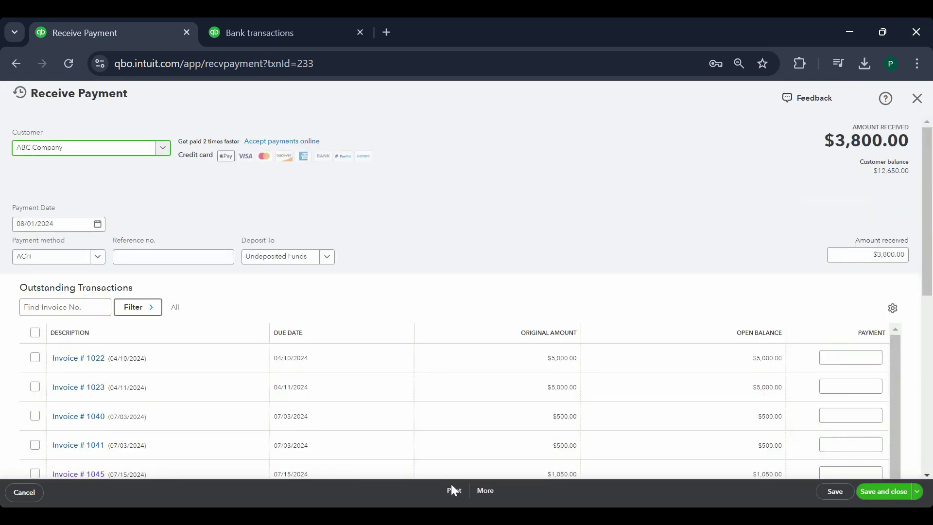
pyautogui.click(485, 490)
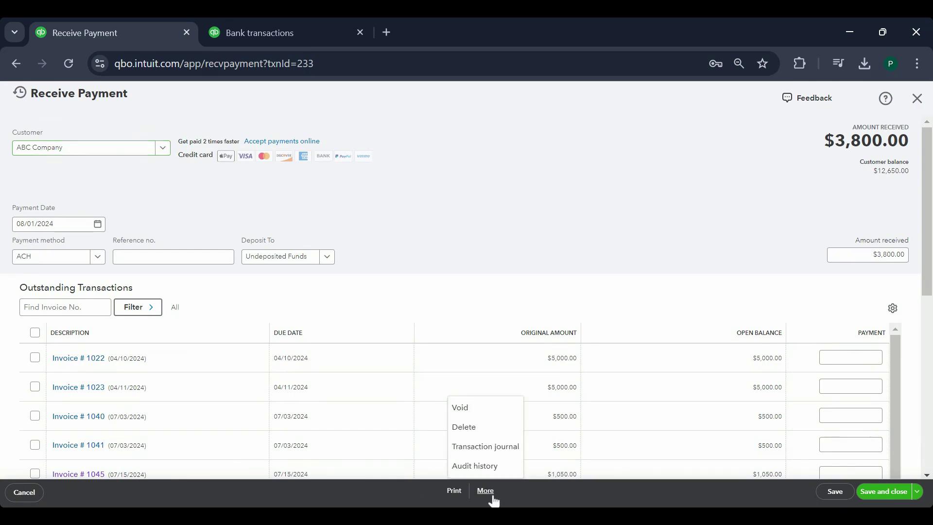
pyautogui.click(494, 428)
pyautogui.click(496, 330)
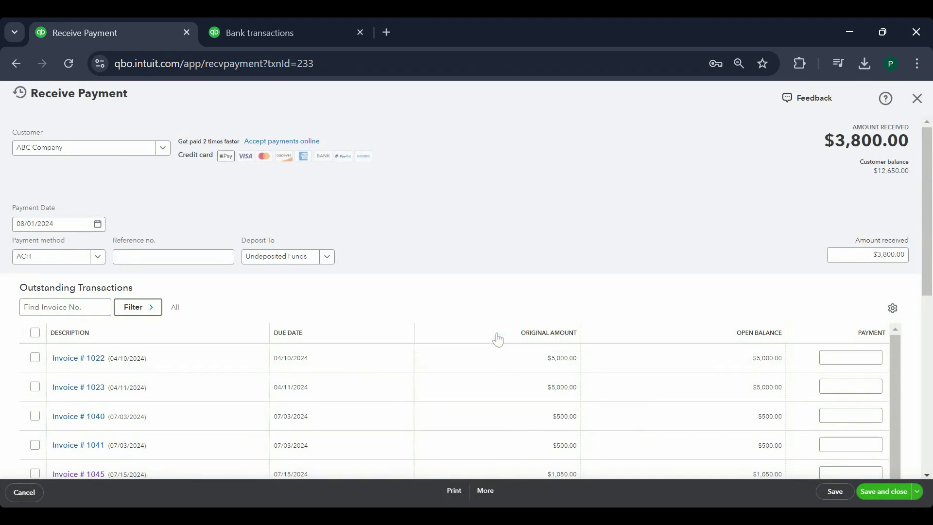